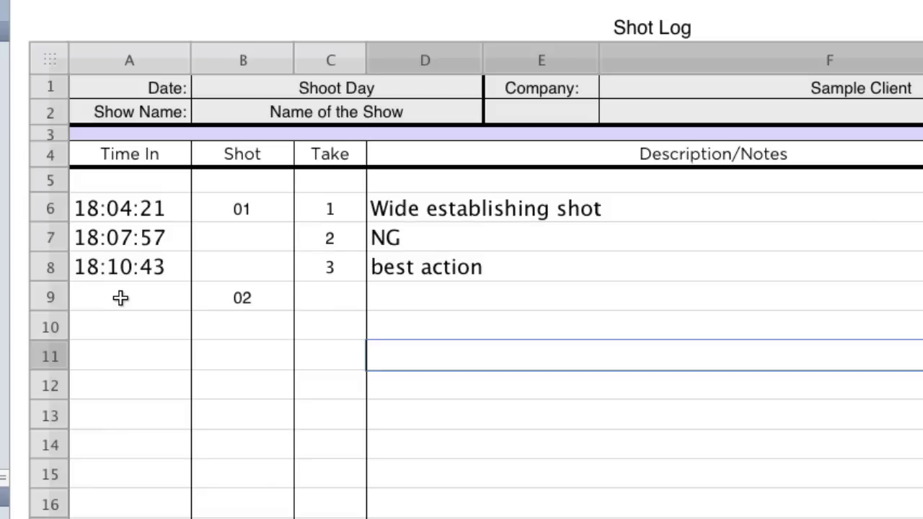
Step: Stamp shot 02's Time In cell A9 with 18:25:59 and bring up the TextExpander menu
click(121, 298)
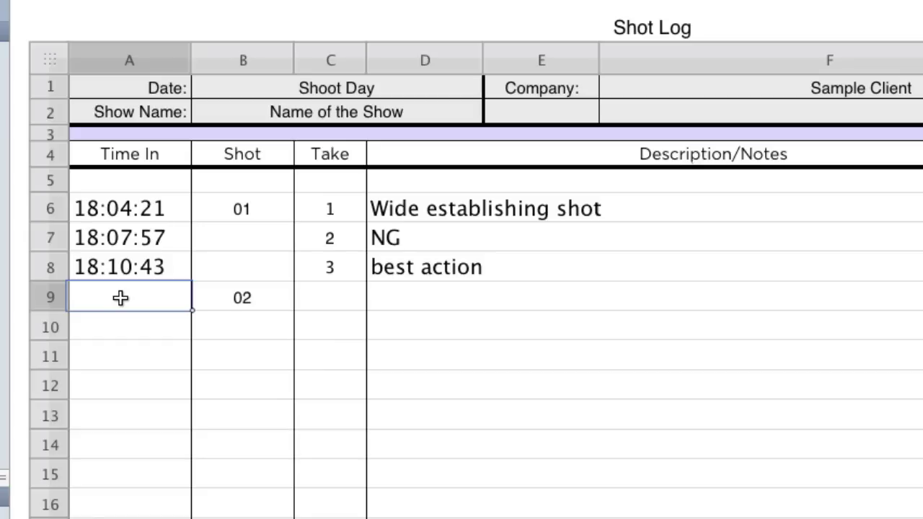
text(18:25:59)
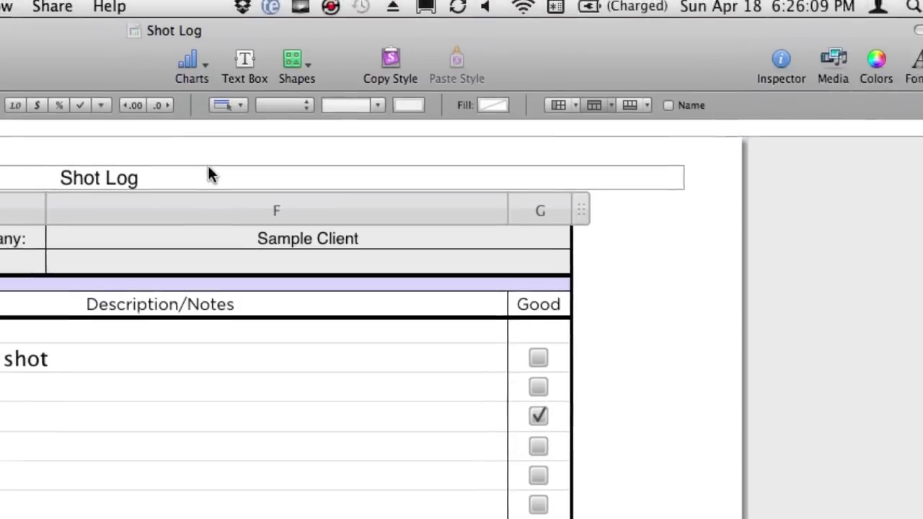
click(271, 8)
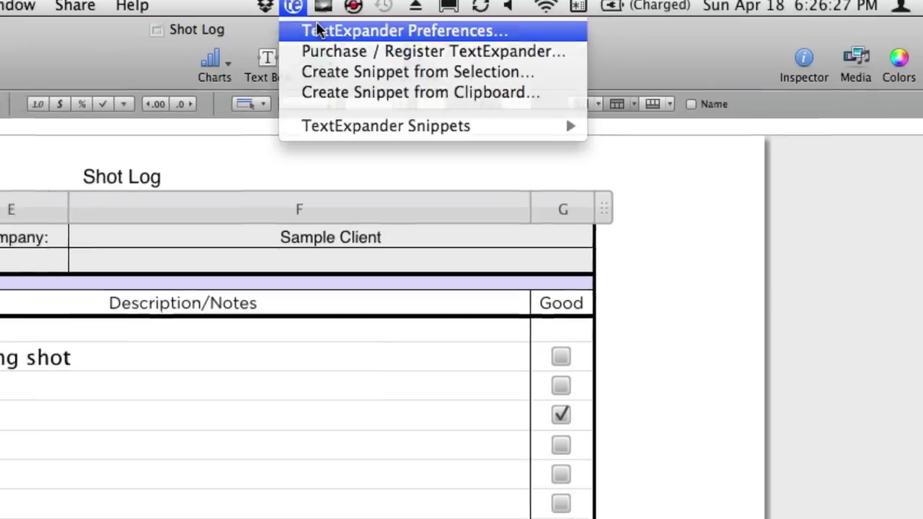
Step: Open TextExpander's snippet settings and view the %H:%M:%S snippet with abbreviation ;;
click(276, 38)
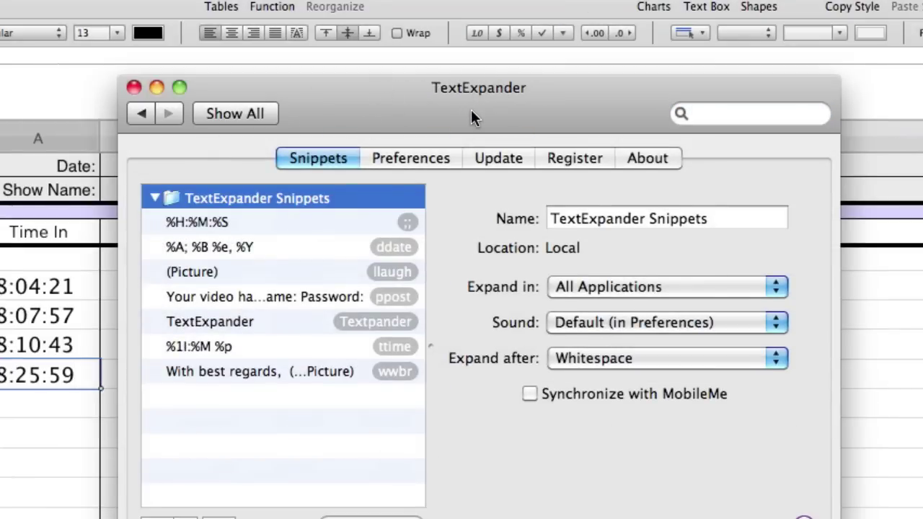
drag(471, 109, 446, 42)
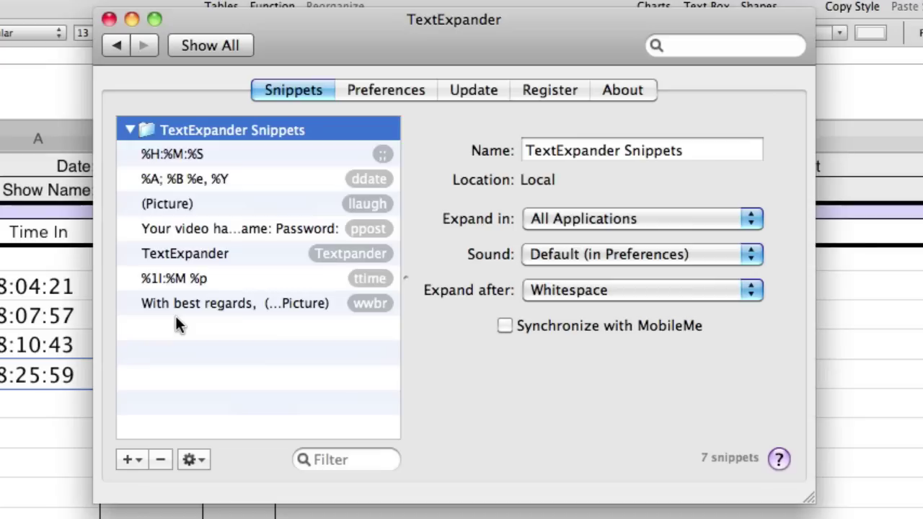
click(250, 154)
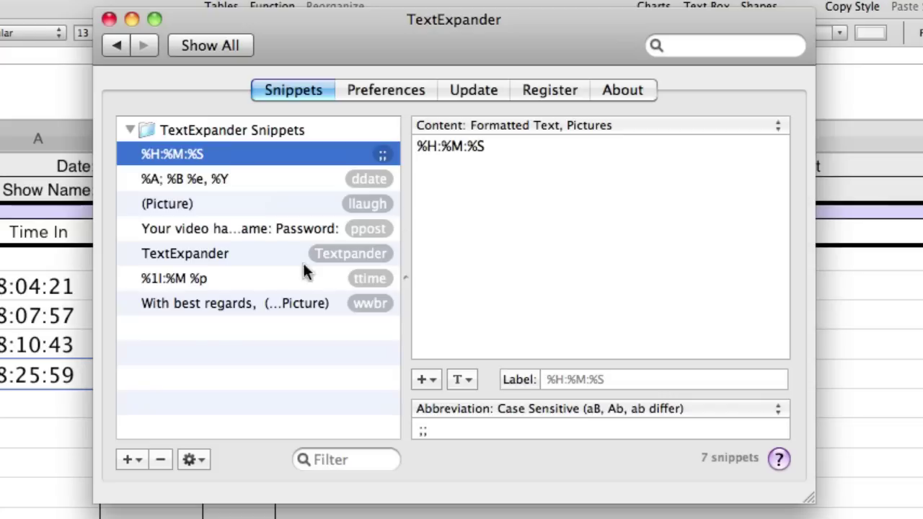
Step: Delete the old %H:%M:%S snippet and create a new empty snippet
click(163, 459)
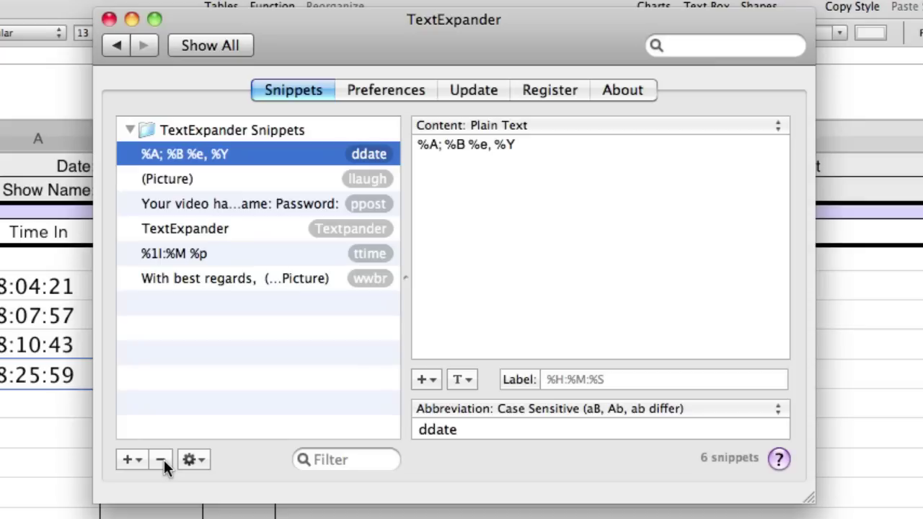
click(127, 461)
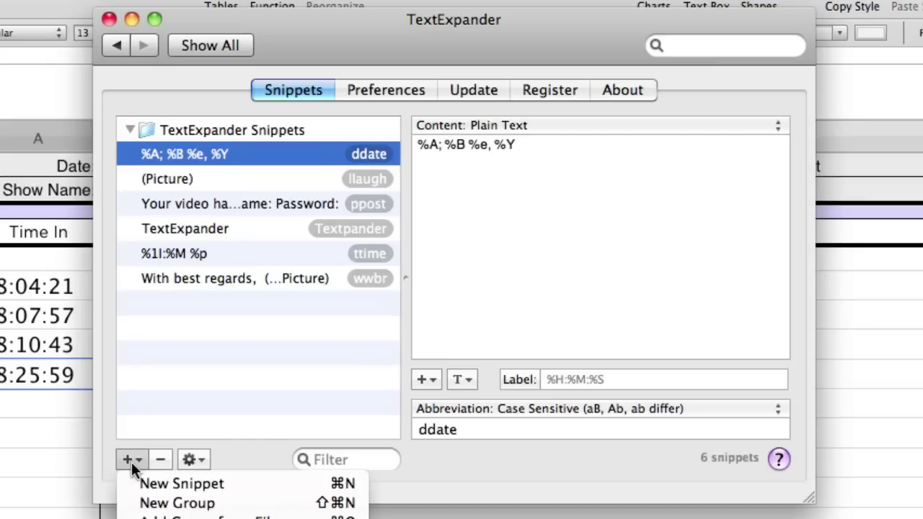
click(150, 488)
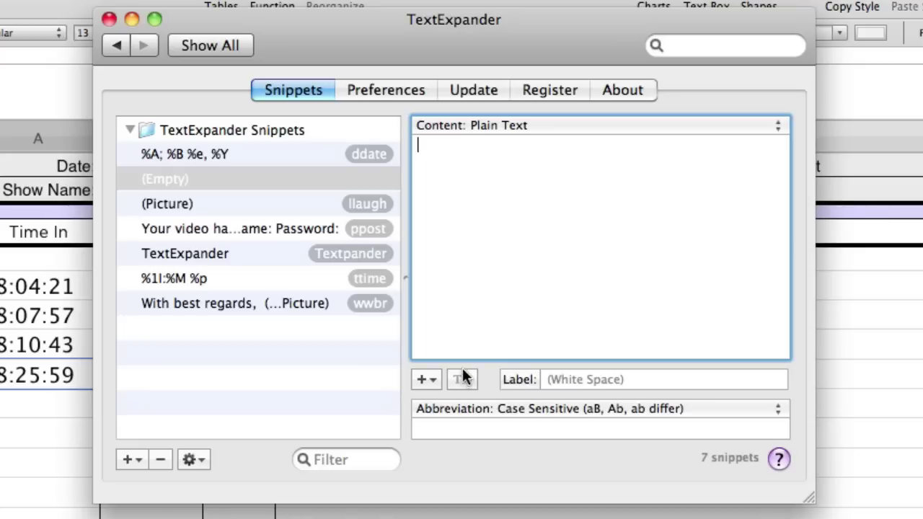
Step: Insert the Hour: 01 (00-23) time code %H into the new snippet's content
click(427, 380)
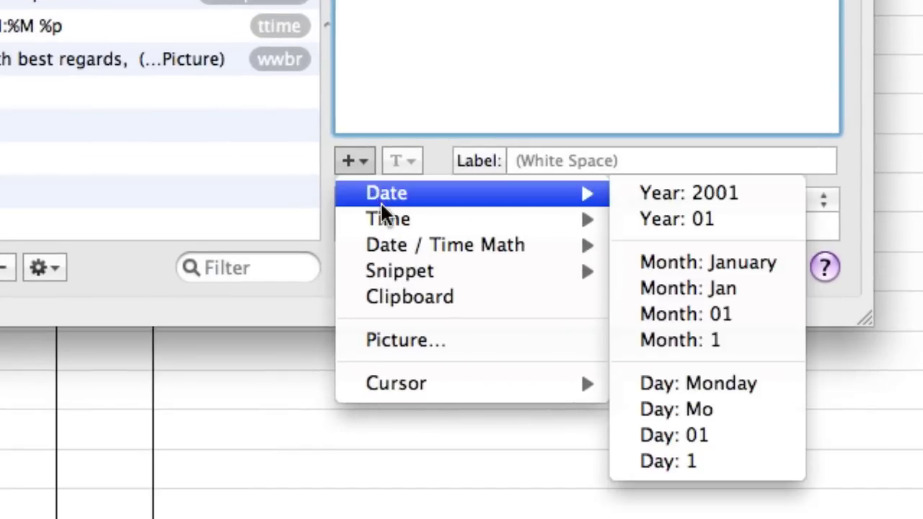
mouse_move(384, 218)
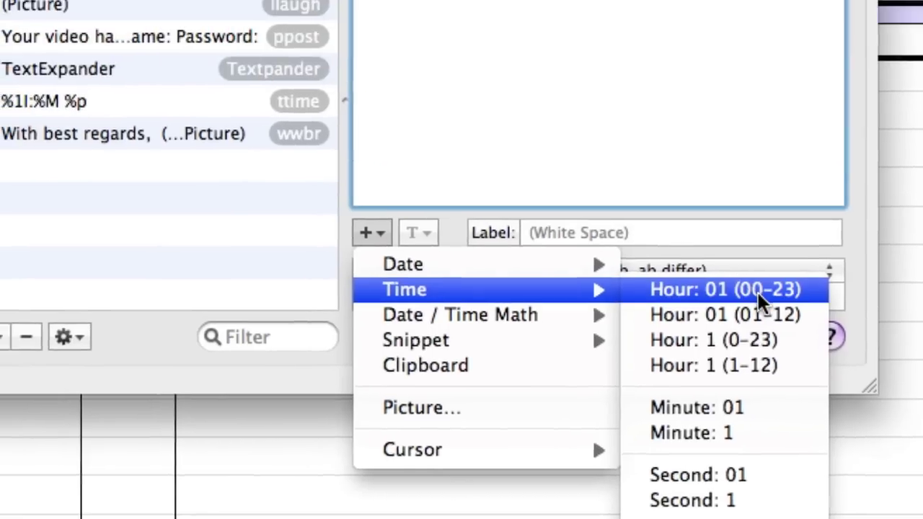
click(749, 220)
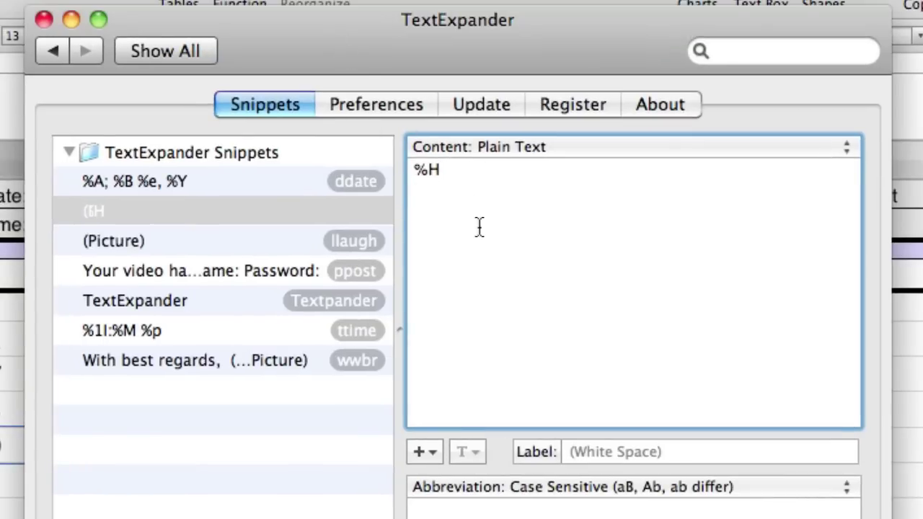
Step: Complete the snippet content as %H:%M:%S with minute and second codes, abbreviated ;;
text(:)
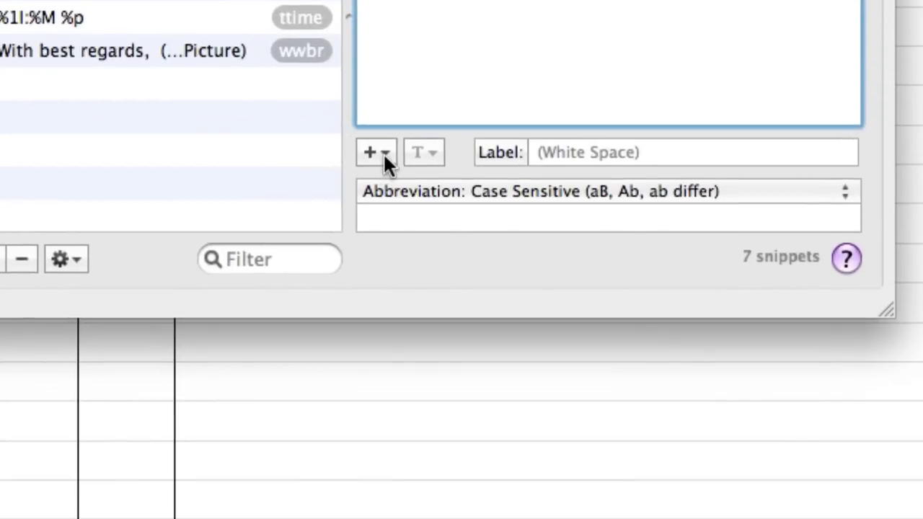
click(383, 152)
mouse_move(418, 209)
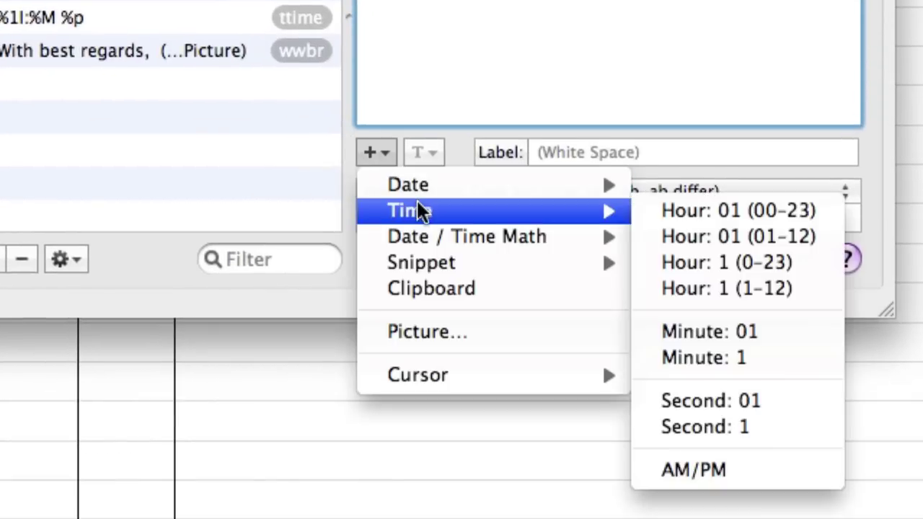
click(785, 339)
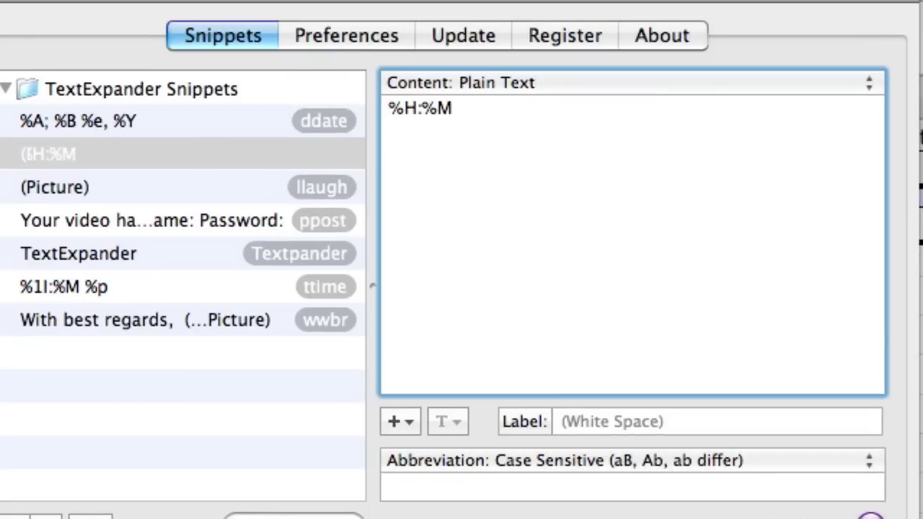
text(:)
click(409, 424)
mouse_move(393, 210)
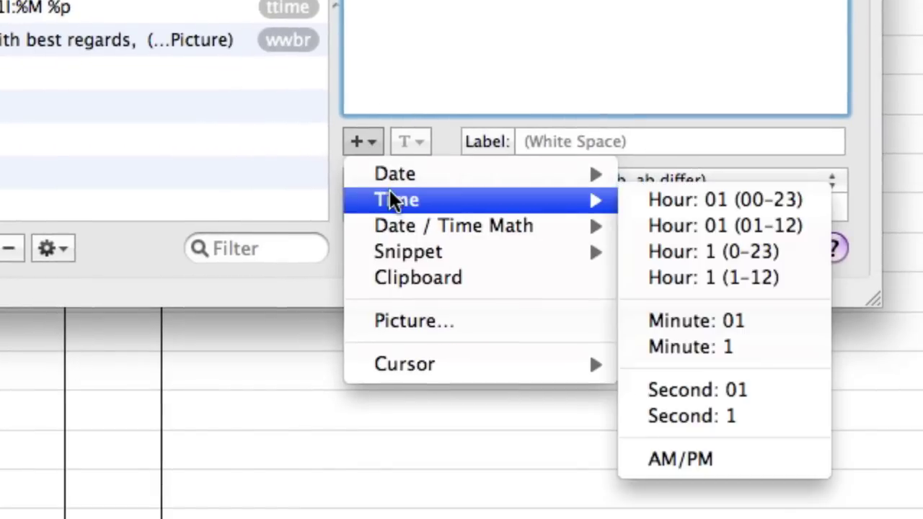
click(739, 391)
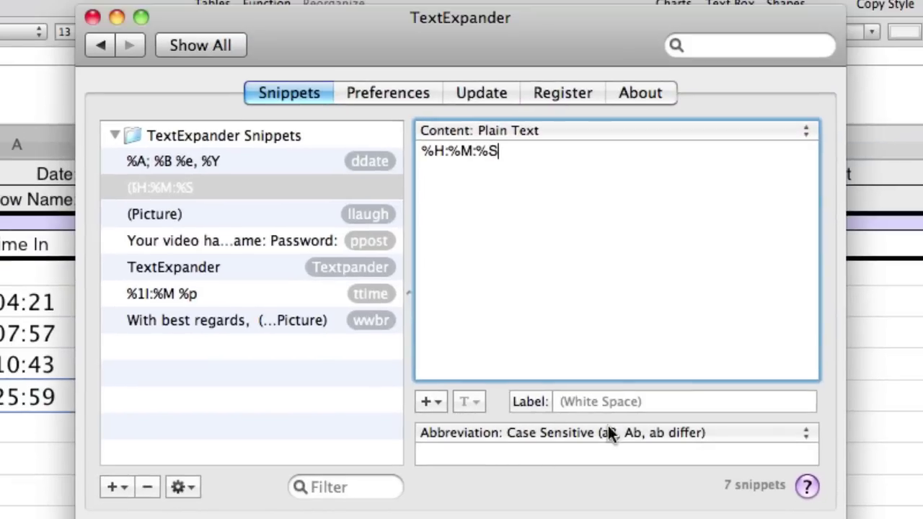
click(541, 456)
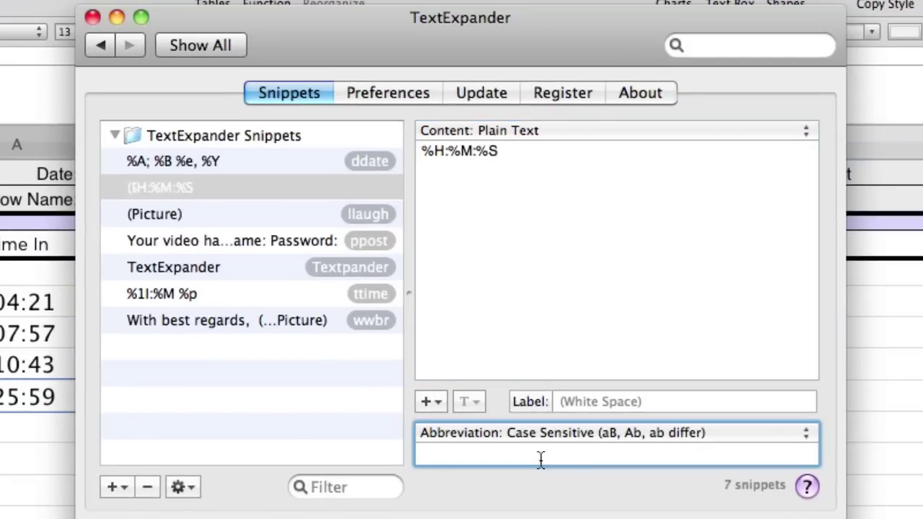
text(;;)
Step: Return to the Shot Log and stamp Time In cell A11 with 18:28:04
click(93, 16)
click(134, 370)
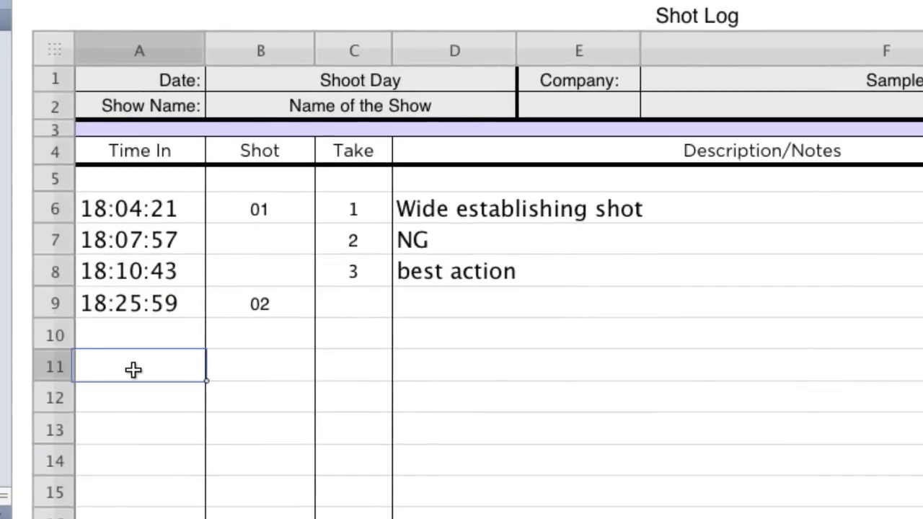
text(18:28:04)
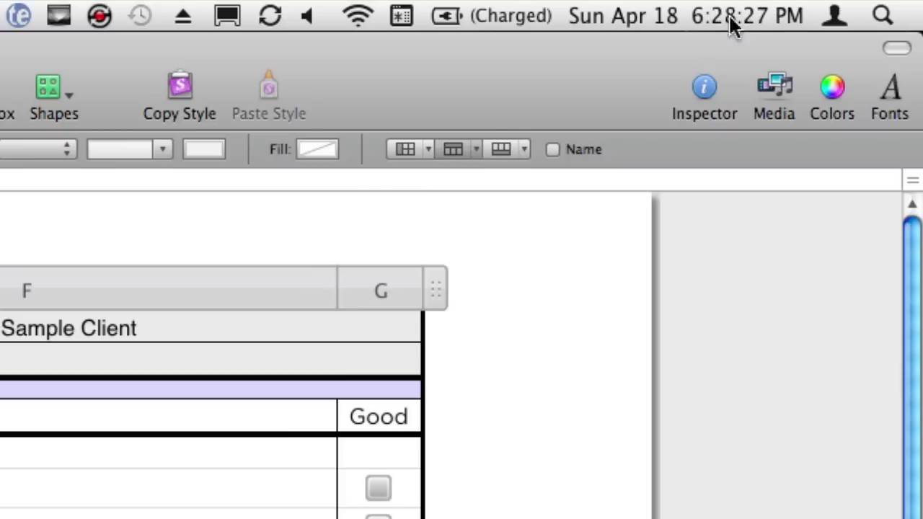
Step: Stamp Time In cell A13 with 18:28:30 and show the TextExpander menu
click(103, 302)
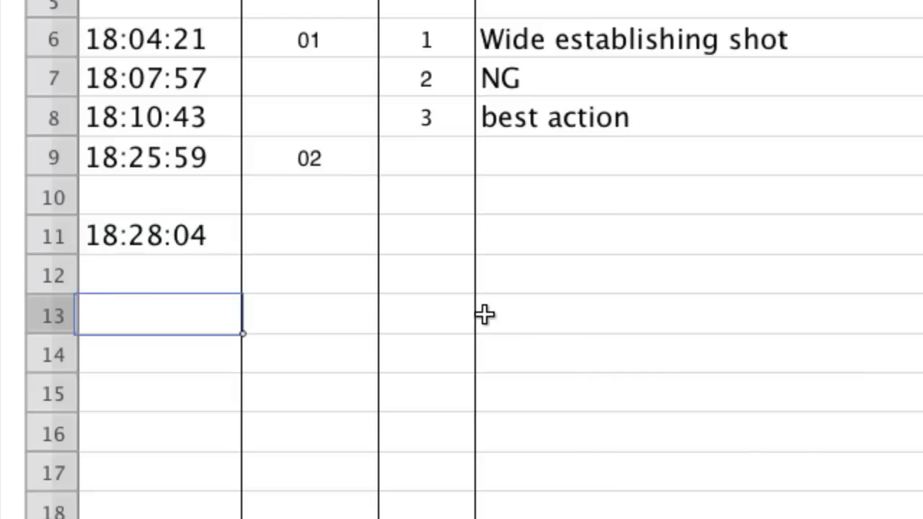
text(18:28:30)
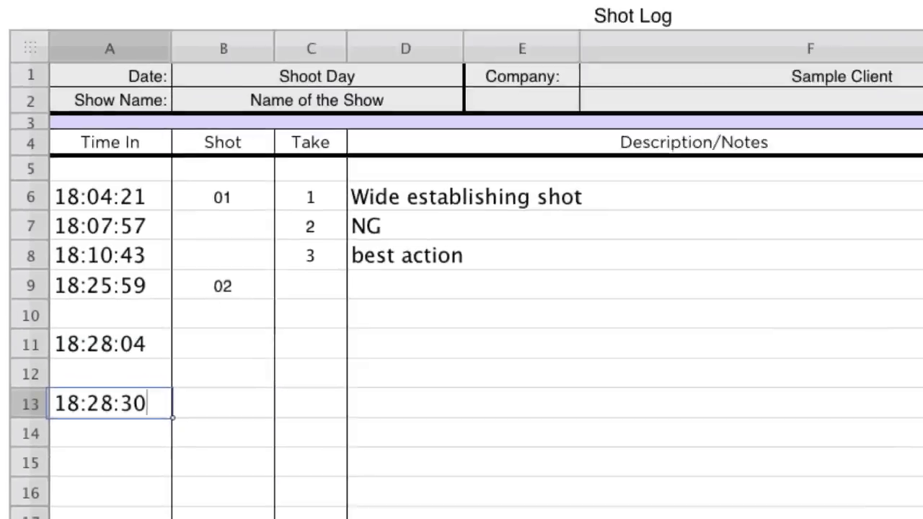
click(637, 13)
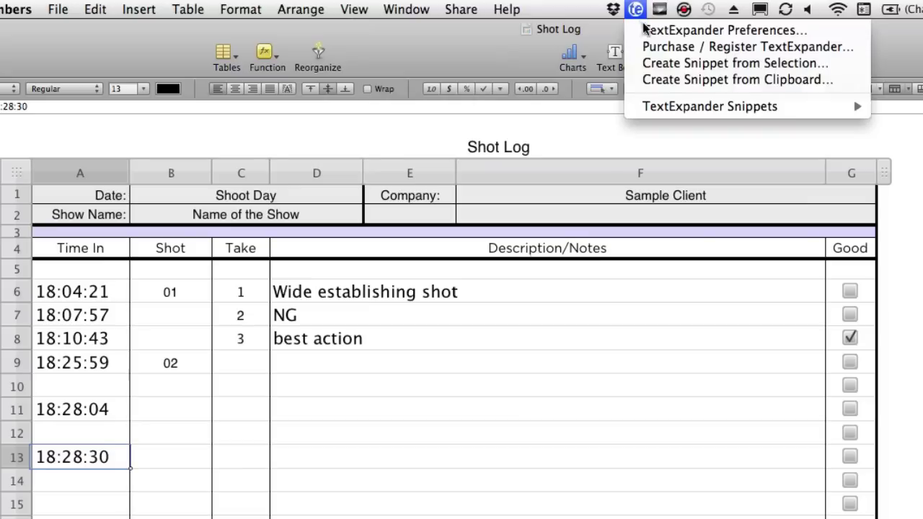
Step: Bring up the TextExpander snippet settings, then switch to the two TextEdit documents
click(645, 30)
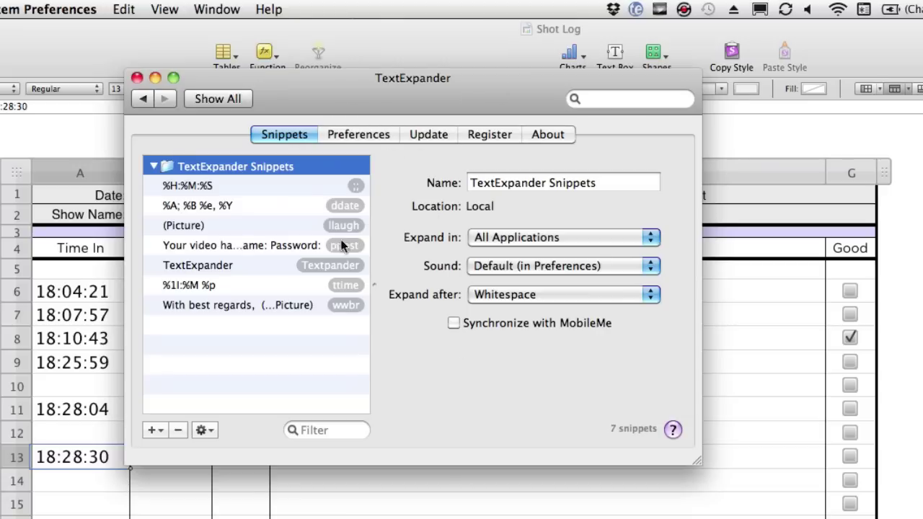
drag(369, 109, 389, 130)
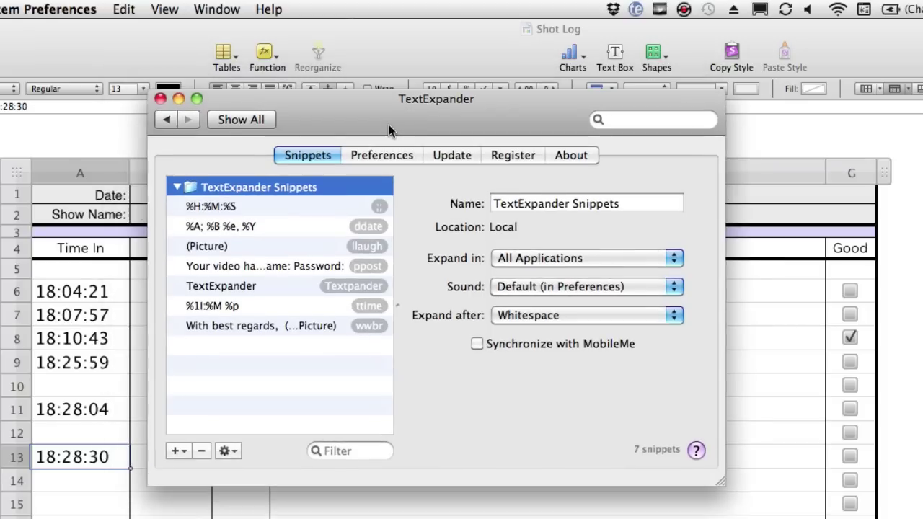
key(super+Tab)
key(super+Tab)
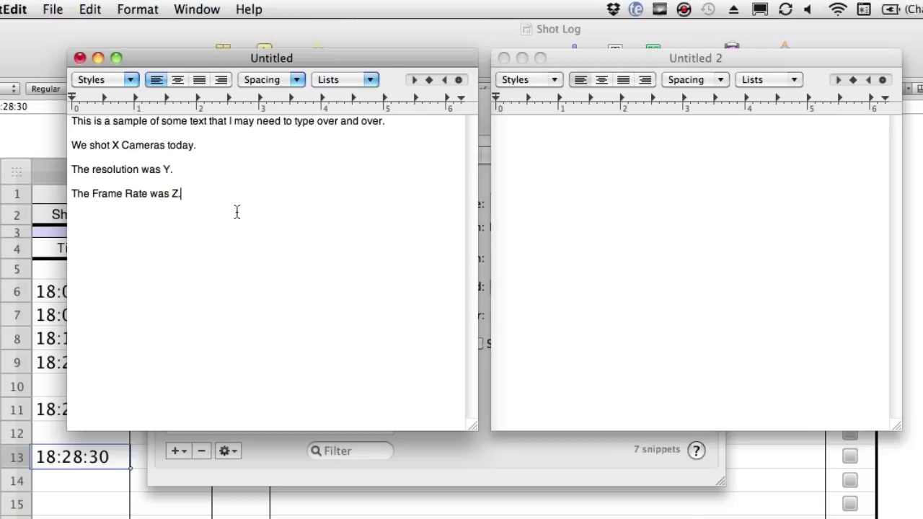
Step: Select all four lines of sample text in Untitled and return to TextExpander's snippets
key(super+a)
key(super+c)
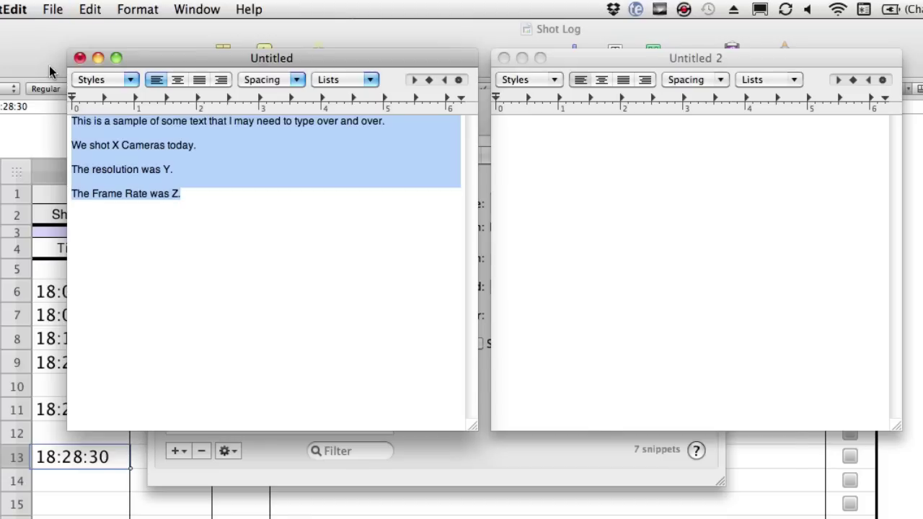
key(super+Tab)
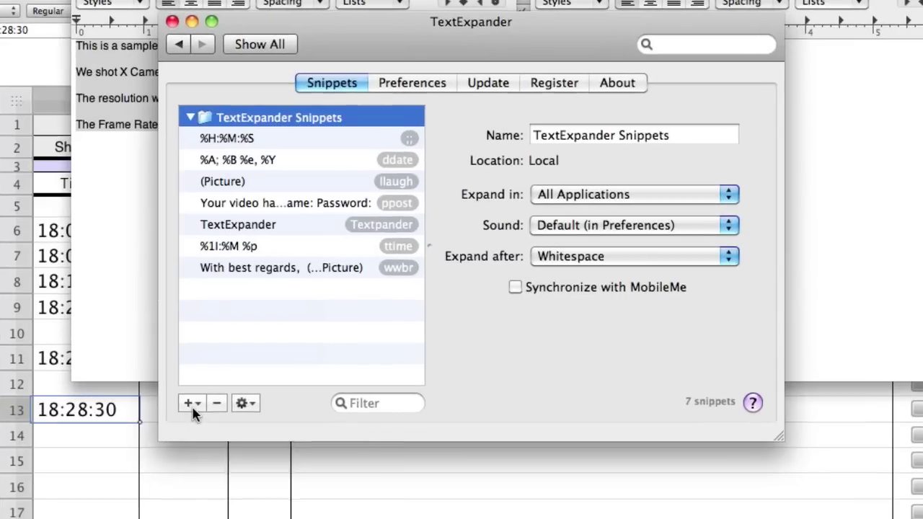
Step: Create an eighth snippet from the pasted camera sample text with abbreviation rreport
click(177, 451)
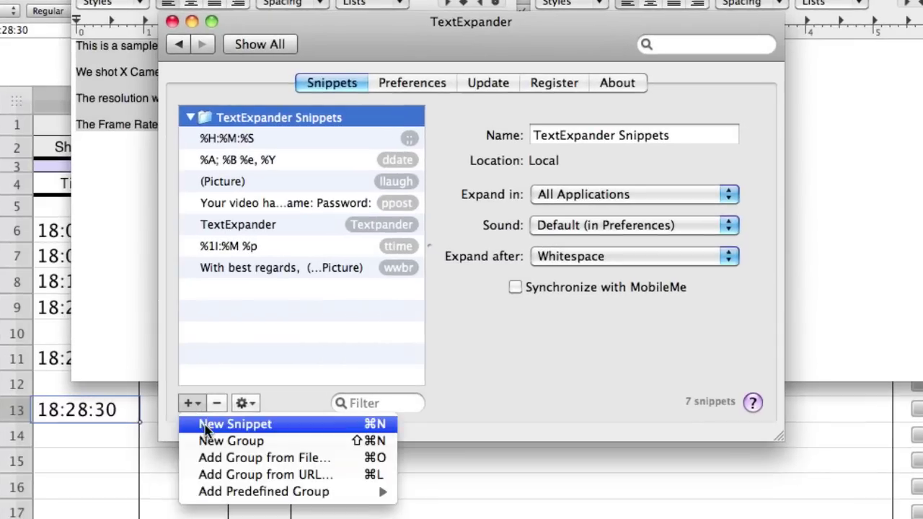
click(204, 427)
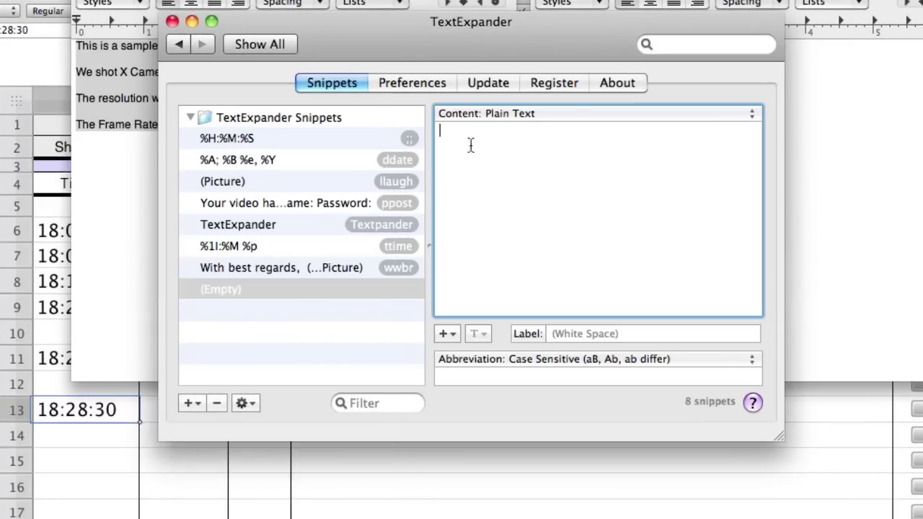
key(super+v)
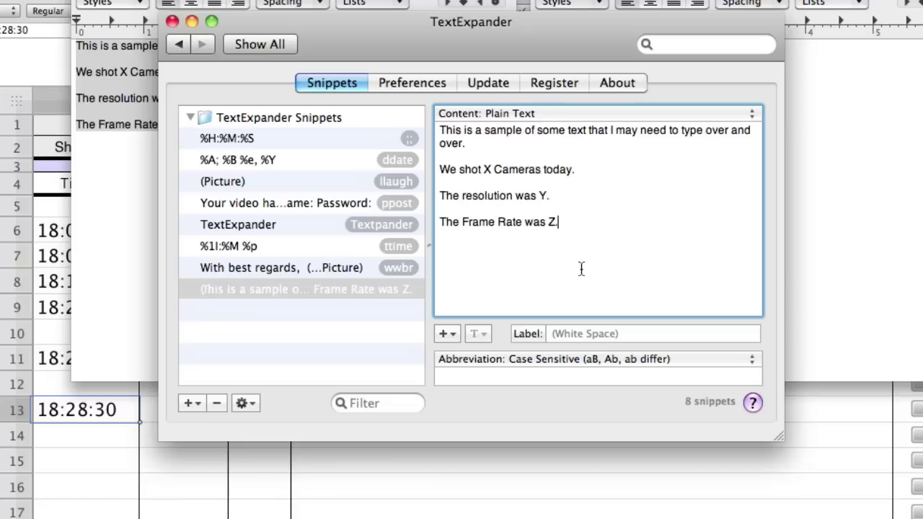
click(530, 383)
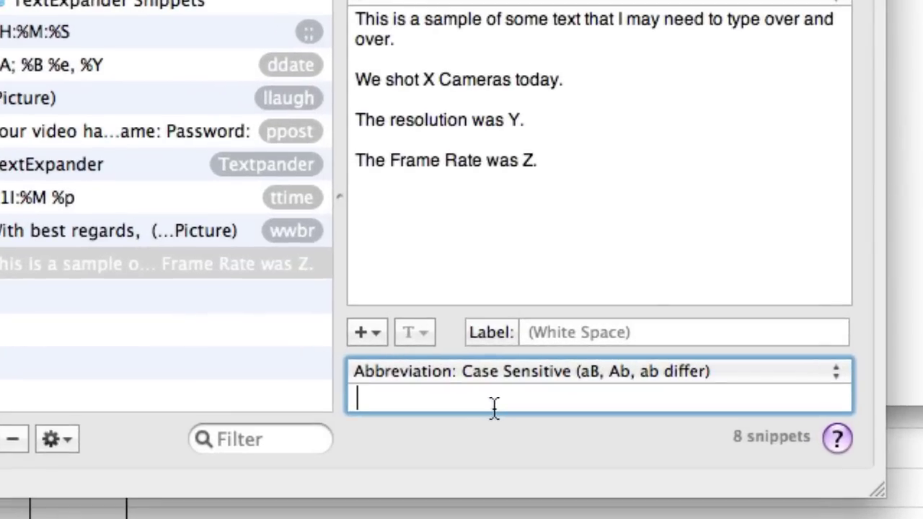
text(rr)
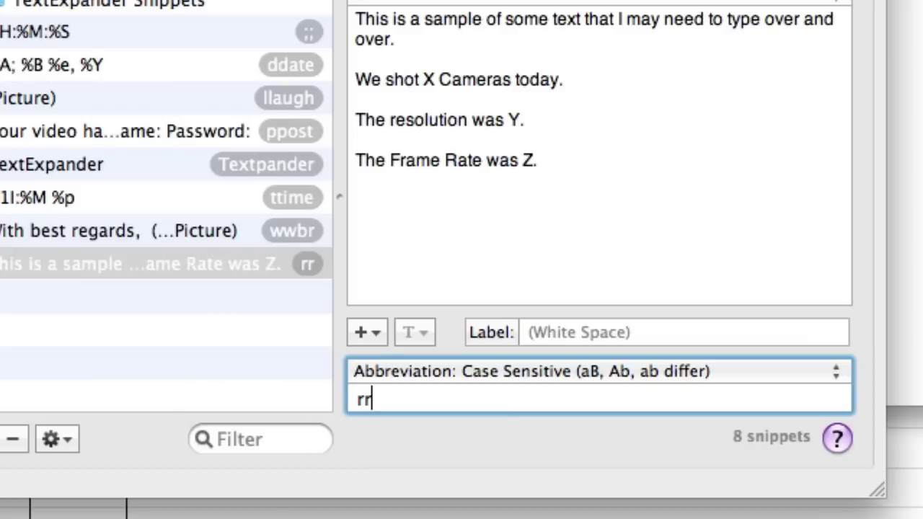
text(eport)
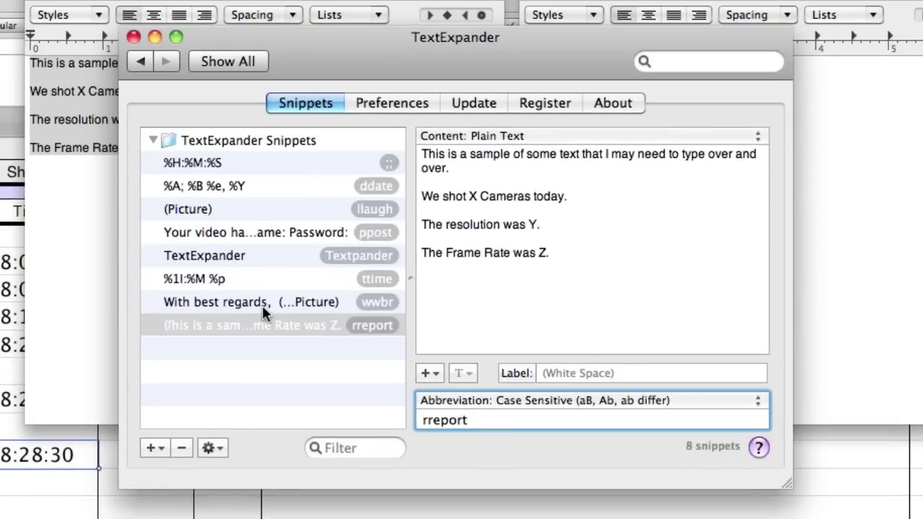
Step: Close TextExpander and type rreport in Untitled 2 to expand the sample paragraphs
click(133, 37)
click(672, 206)
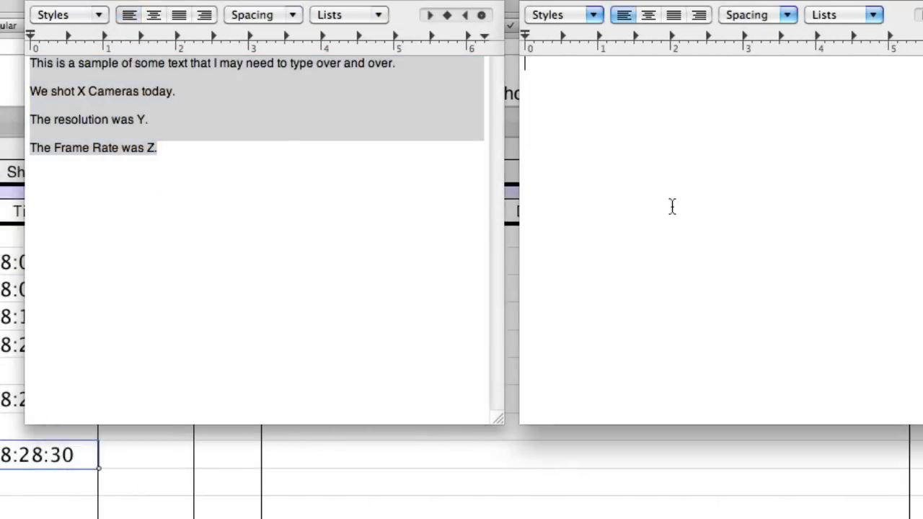
text(rrepo)
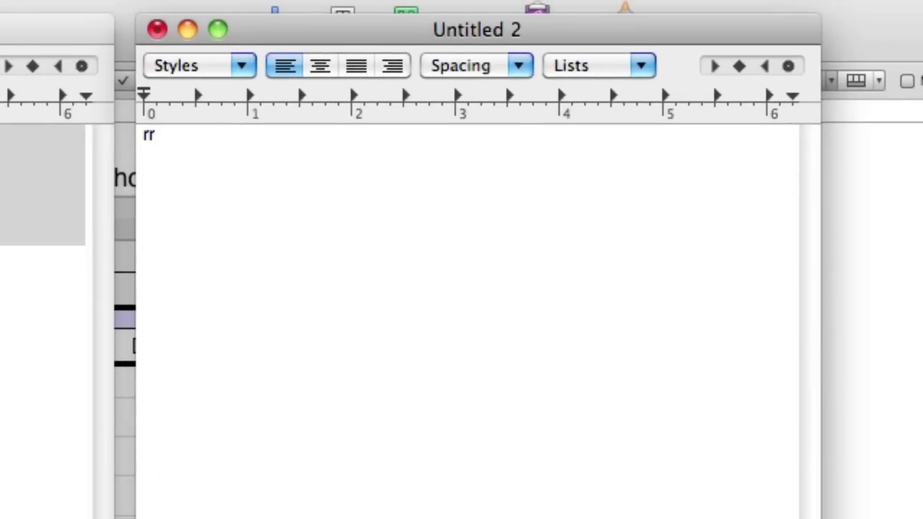
text(rt)
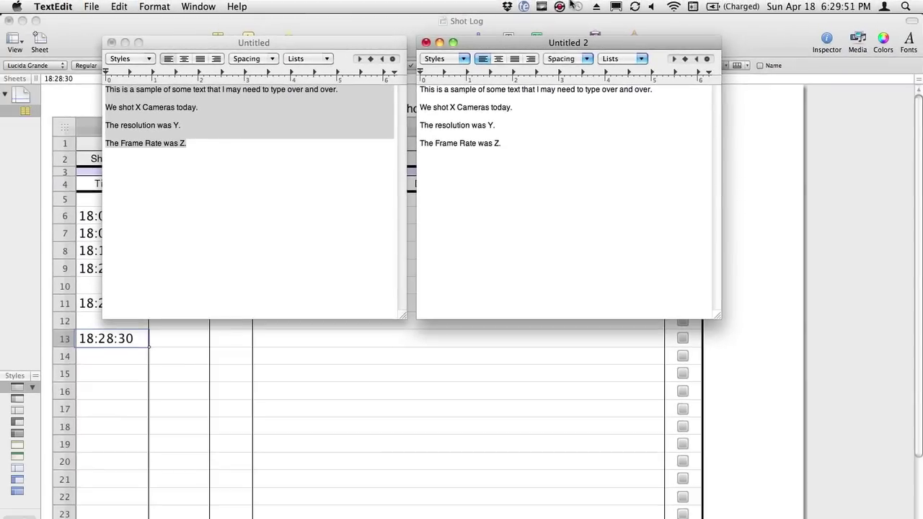
Step: Back in Numbers, stamp the Shot Log's Time In cell A15 with 18:29:55
click(525, 6)
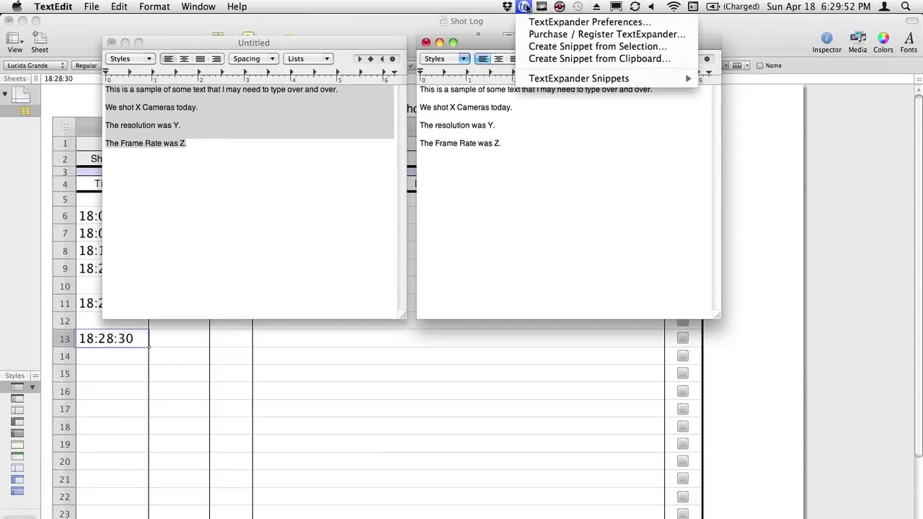
click(123, 388)
double_click(115, 374)
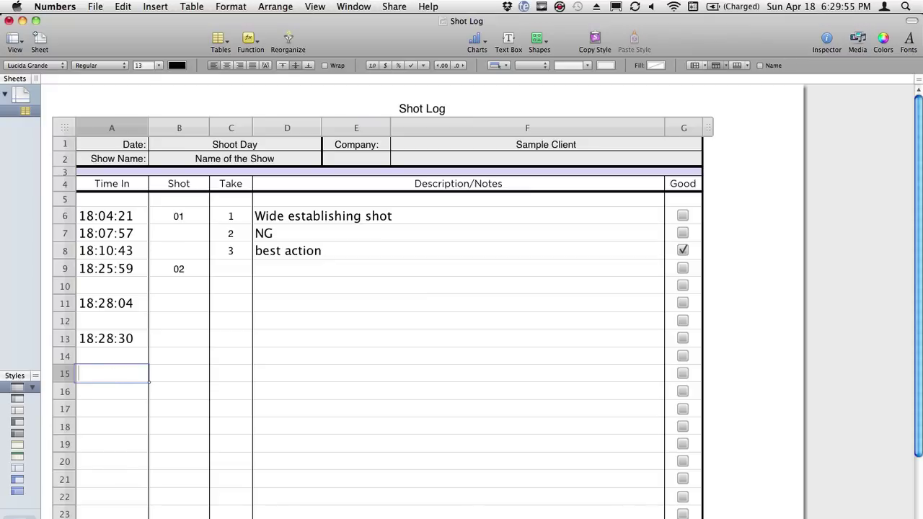
text(18:29:55)
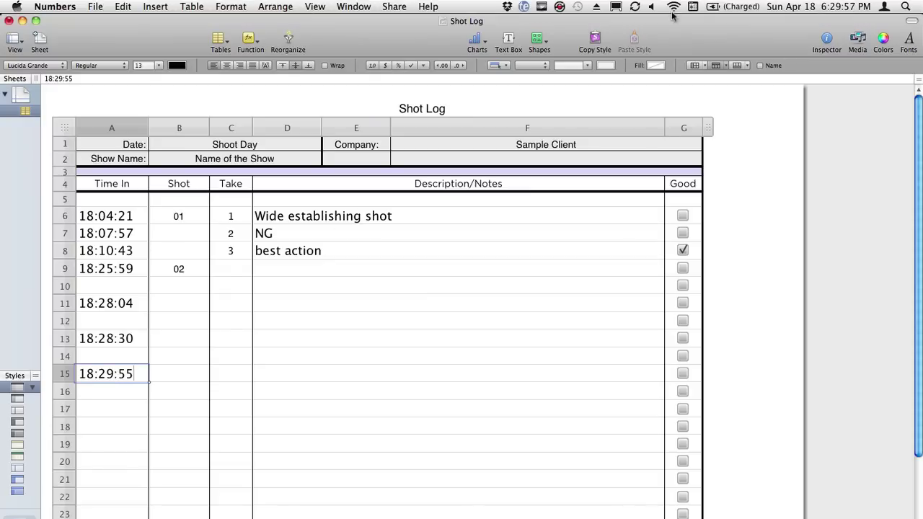